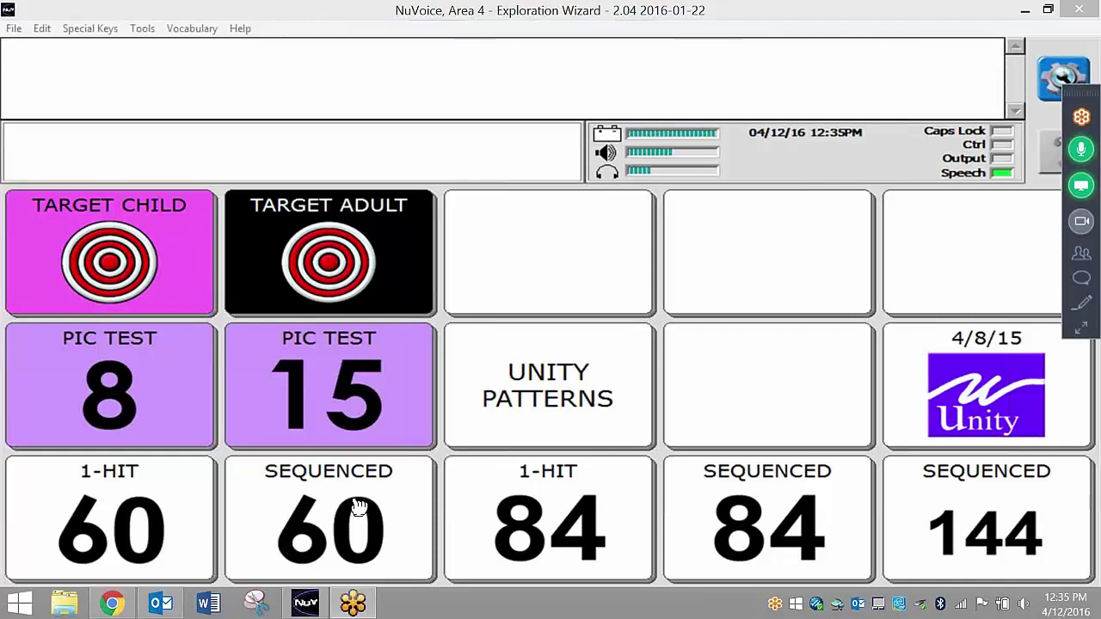
# Step: Load the sequenced 60-location Unity vocabulary and start Write with Icons with its default set-up
pyautogui.click(360, 507)
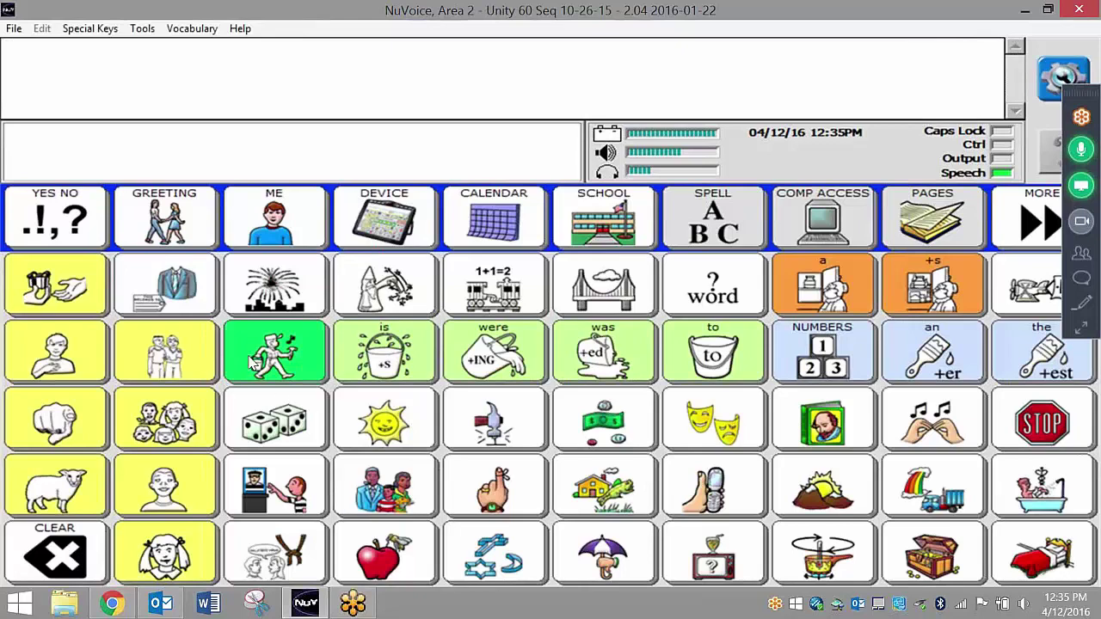
pyautogui.click(193, 31)
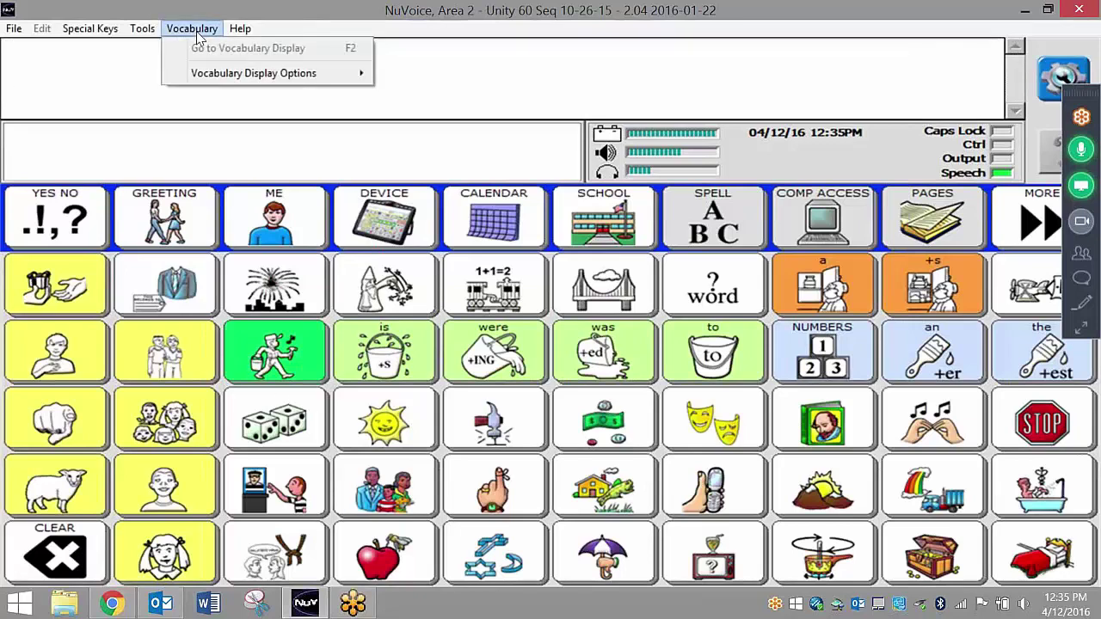
pyautogui.moveTo(225, 80)
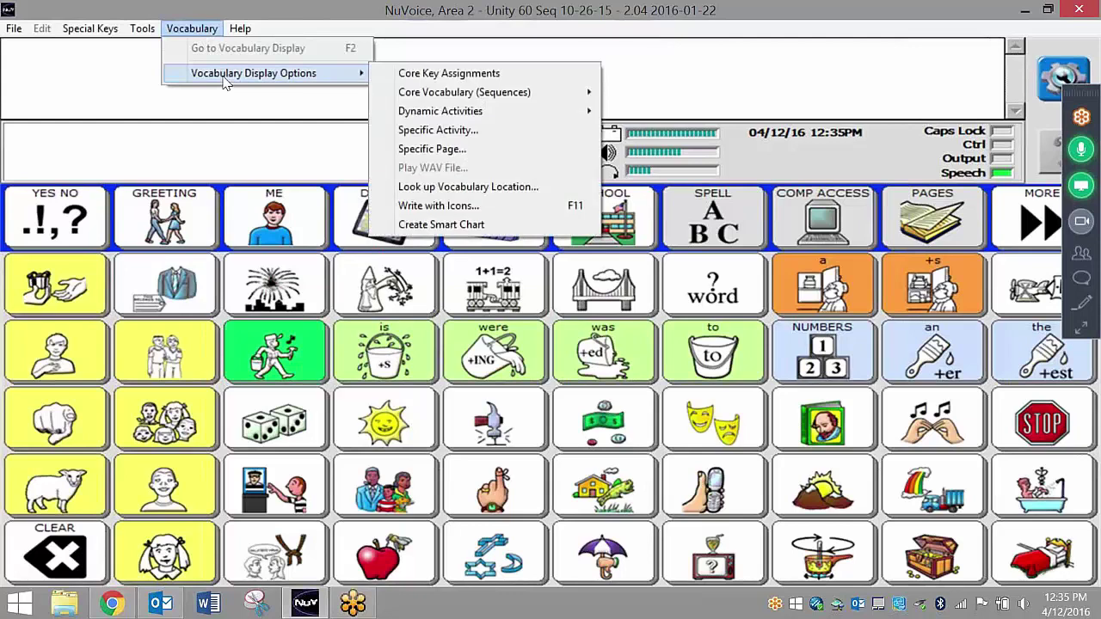
pyautogui.click(509, 210)
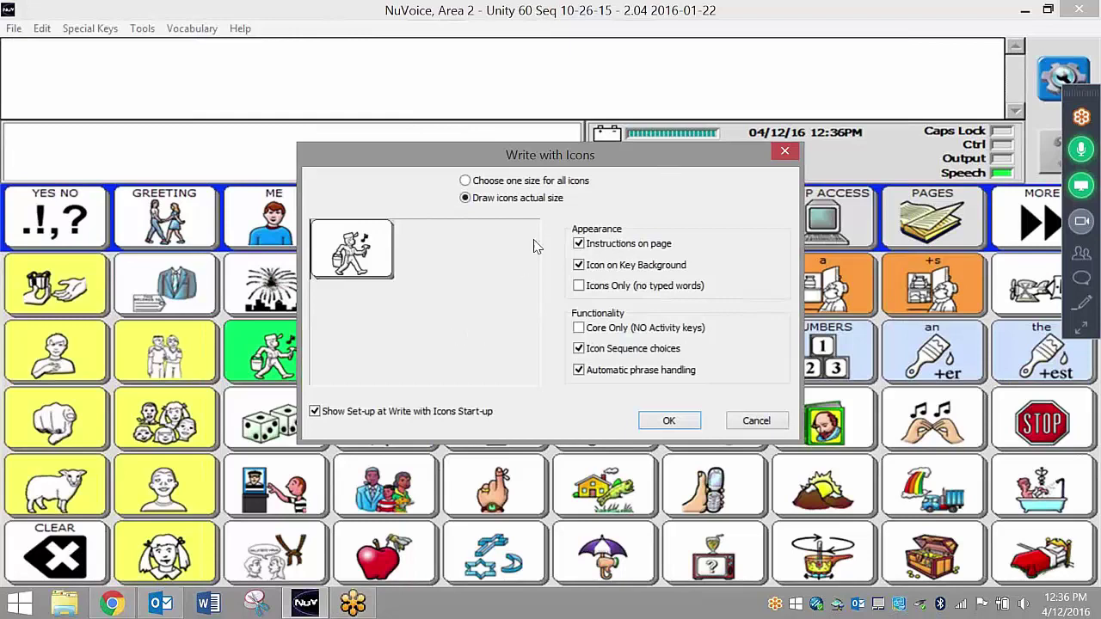
pyautogui.click(694, 423)
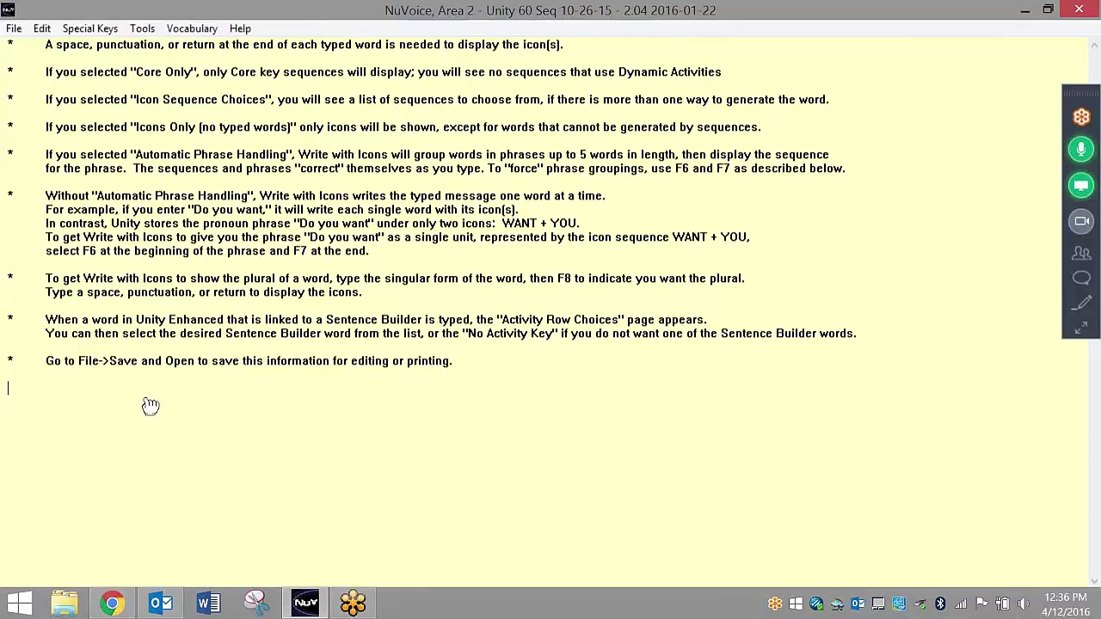
# Step: Type 'turn on off open close' so each word gets its Unity icon sequence
pyautogui.write('turn')
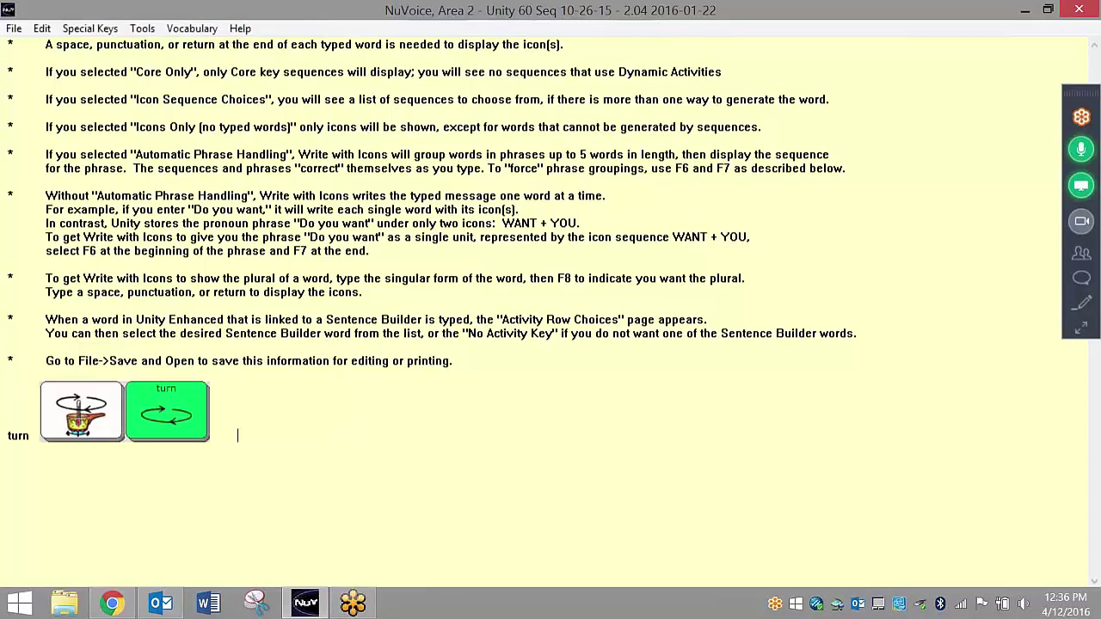
pyautogui.write(' on')
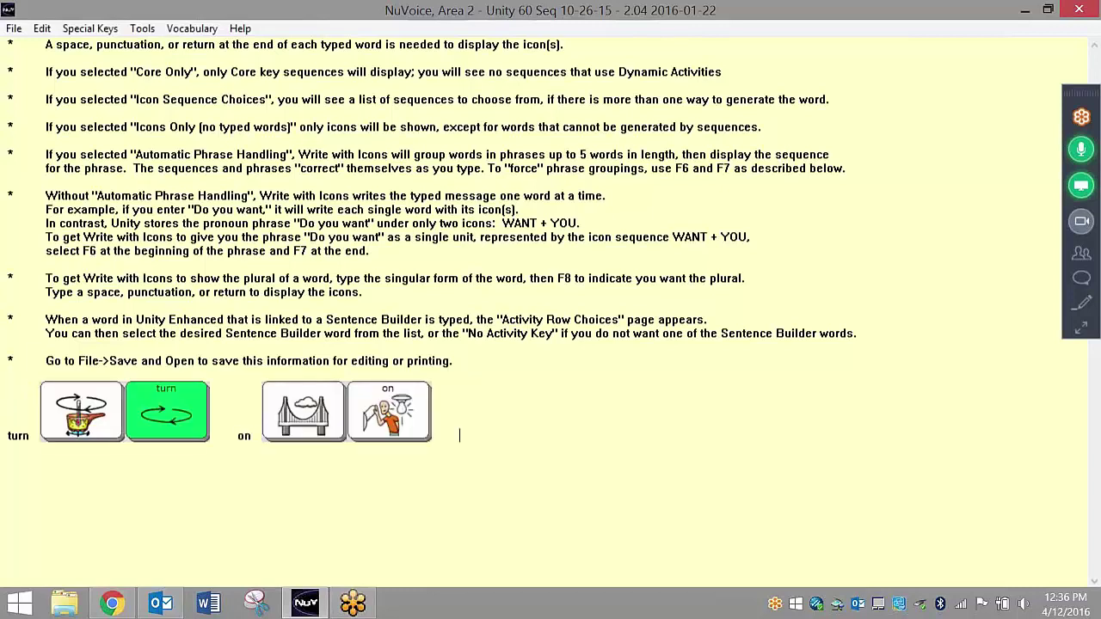
pyautogui.write(' off')
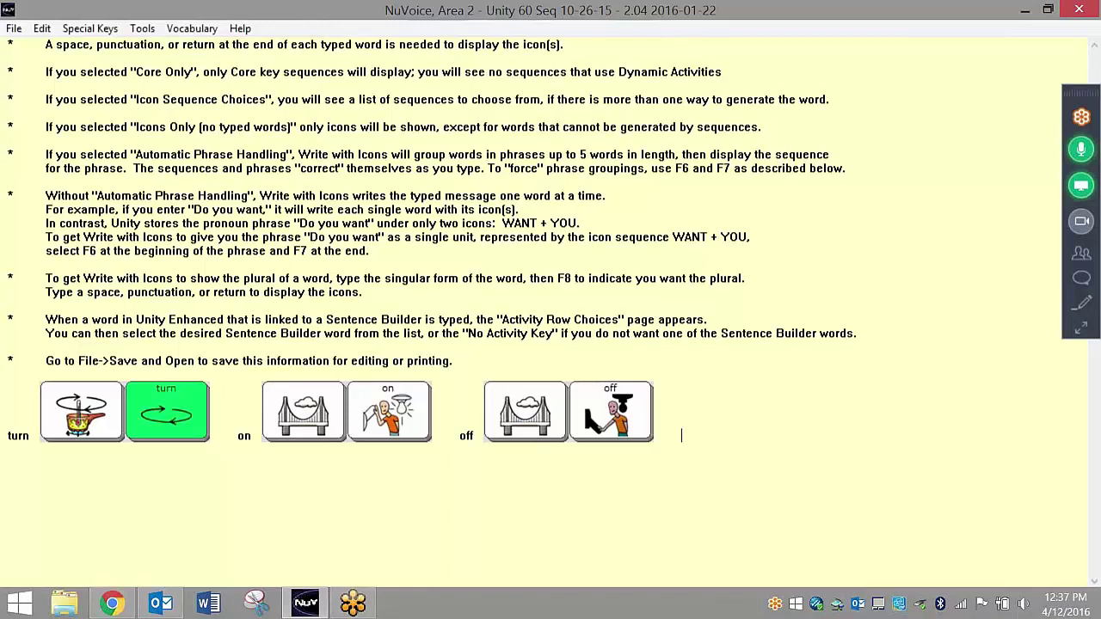
pyautogui.write('open ')
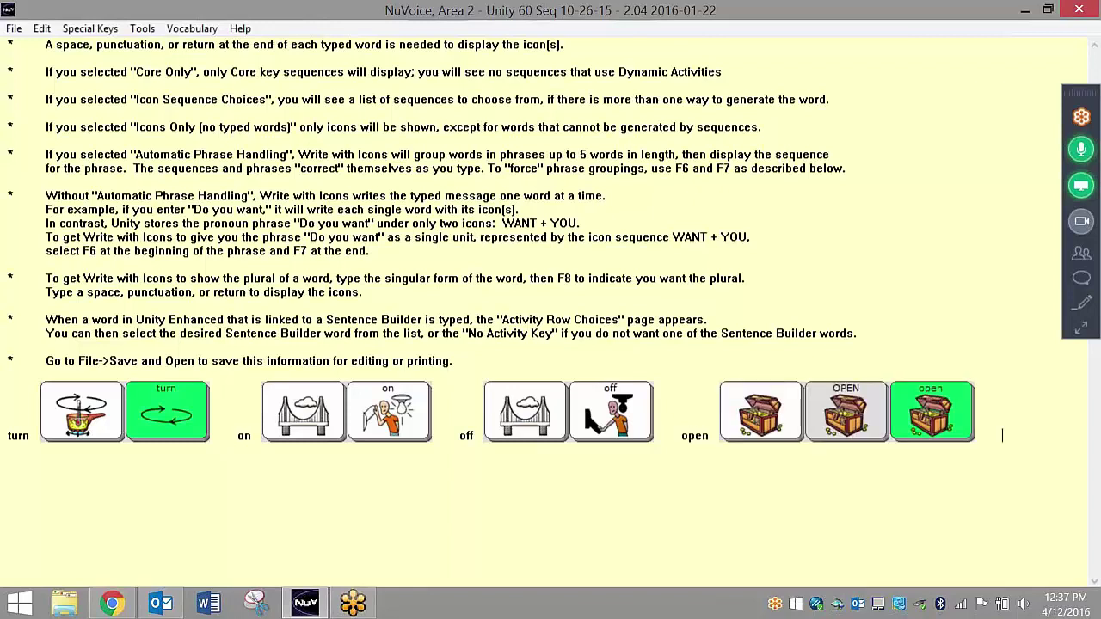
pyautogui.write('close')
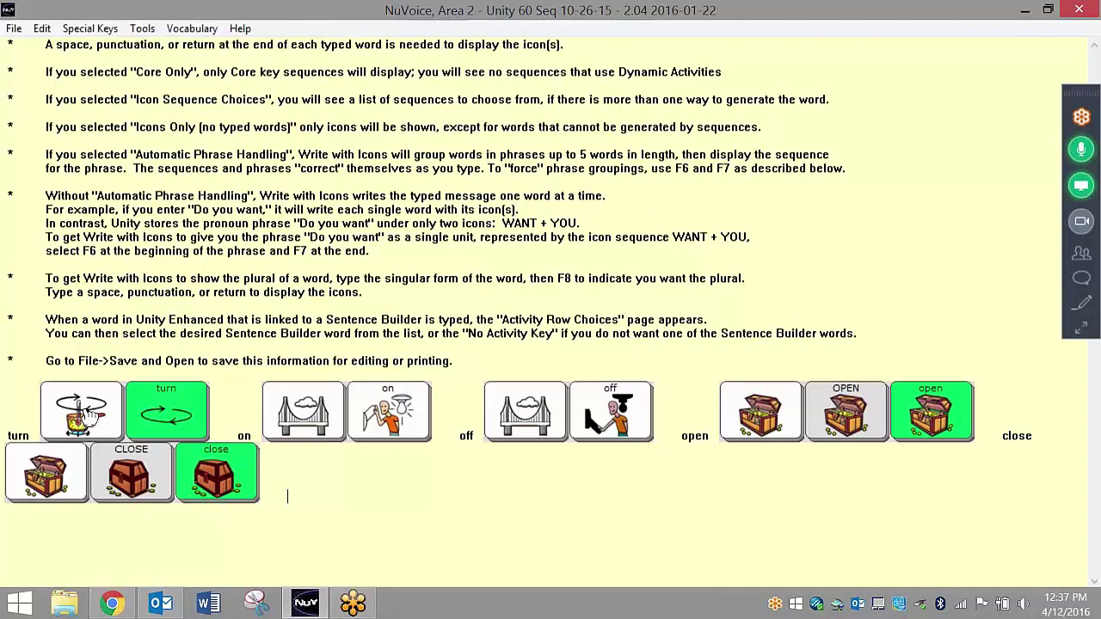
# Step: Select the pair of turn icons and bring up a blank Word document
pyautogui.click(172, 407)
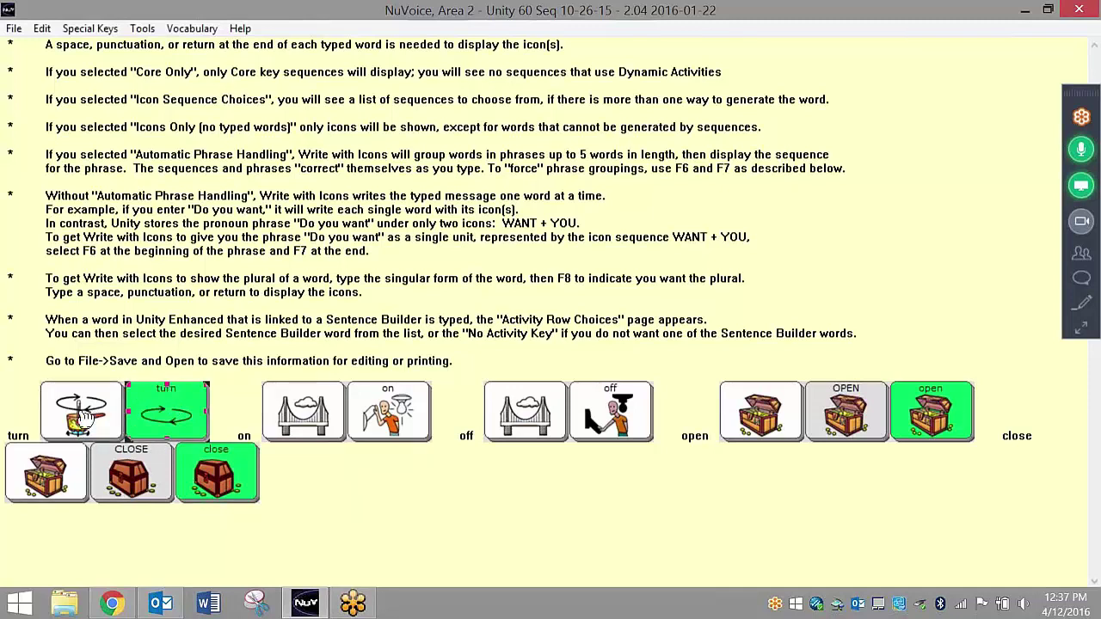
pyautogui.doubleClick(174, 405)
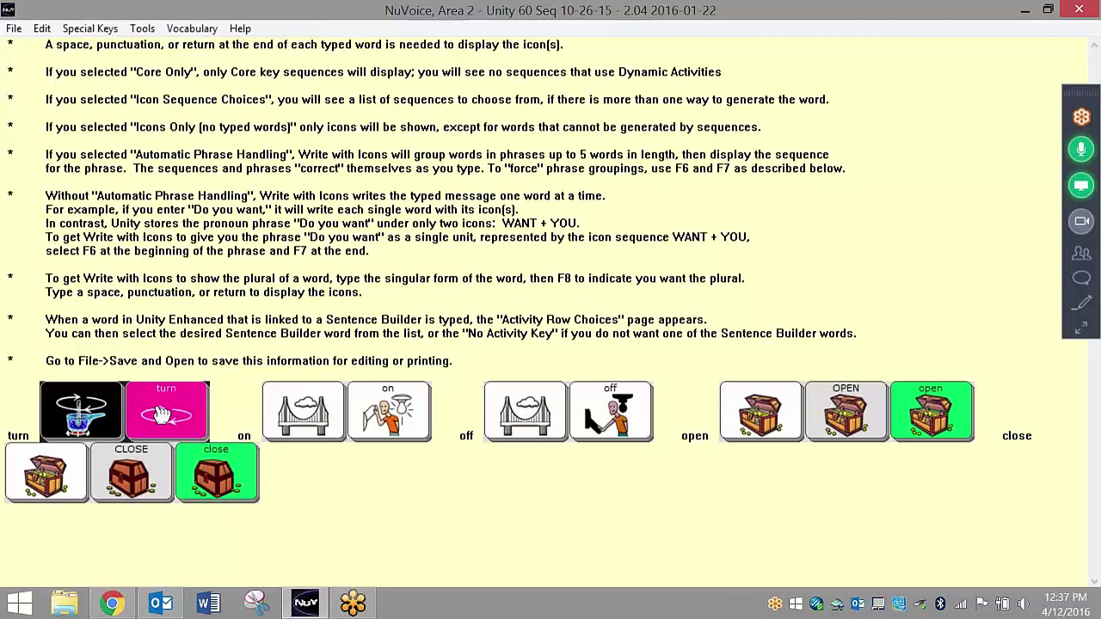
pyautogui.click(198, 607)
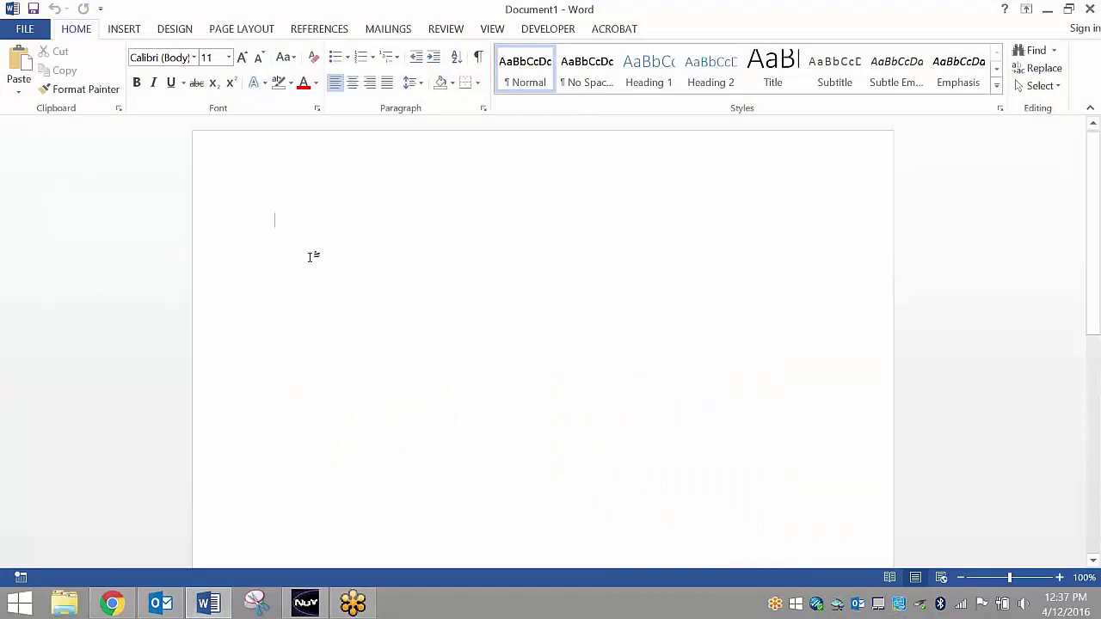
# Step: Paste the turn icons at the top of Document1, then minimize Word to return to NuVoice
pyautogui.hotkey('ctrl', 'v')
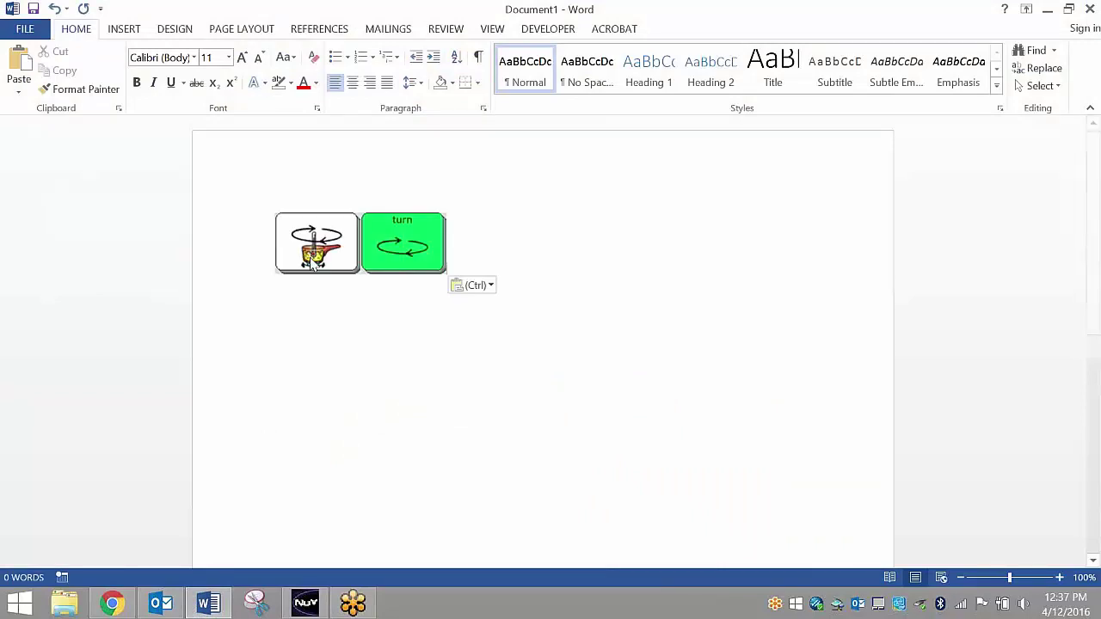
pyautogui.click(1046, 8)
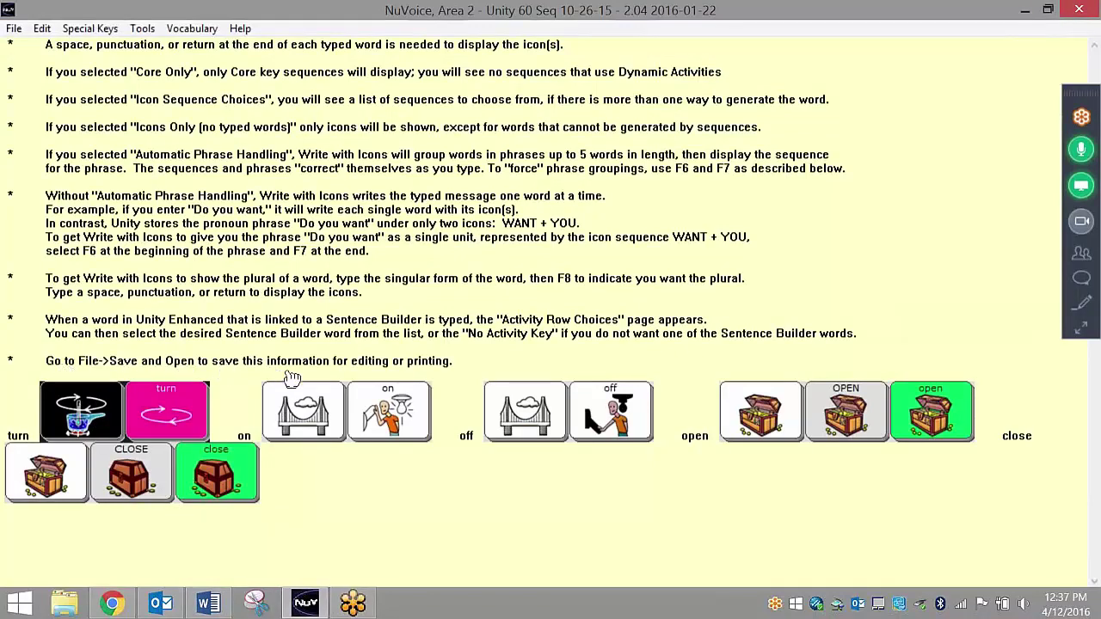
# Step: Save the icon sequences as test.rtf on the Desktop and open it in Word
pyautogui.click(14, 28)
pyautogui.click(57, 105)
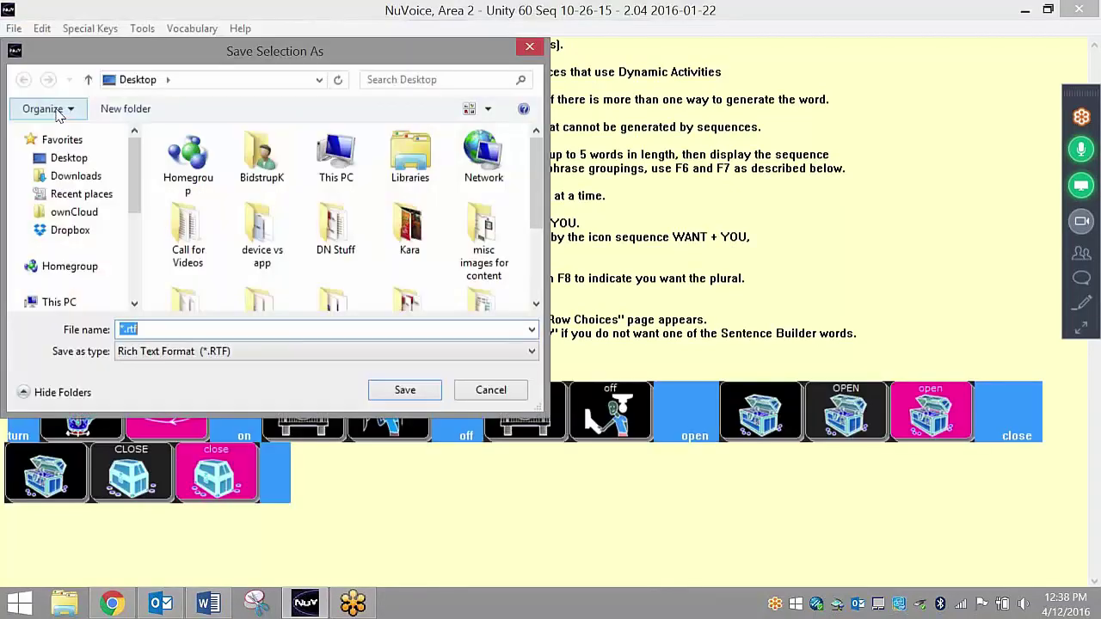
pyautogui.click(55, 157)
pyautogui.doubleClick(153, 329)
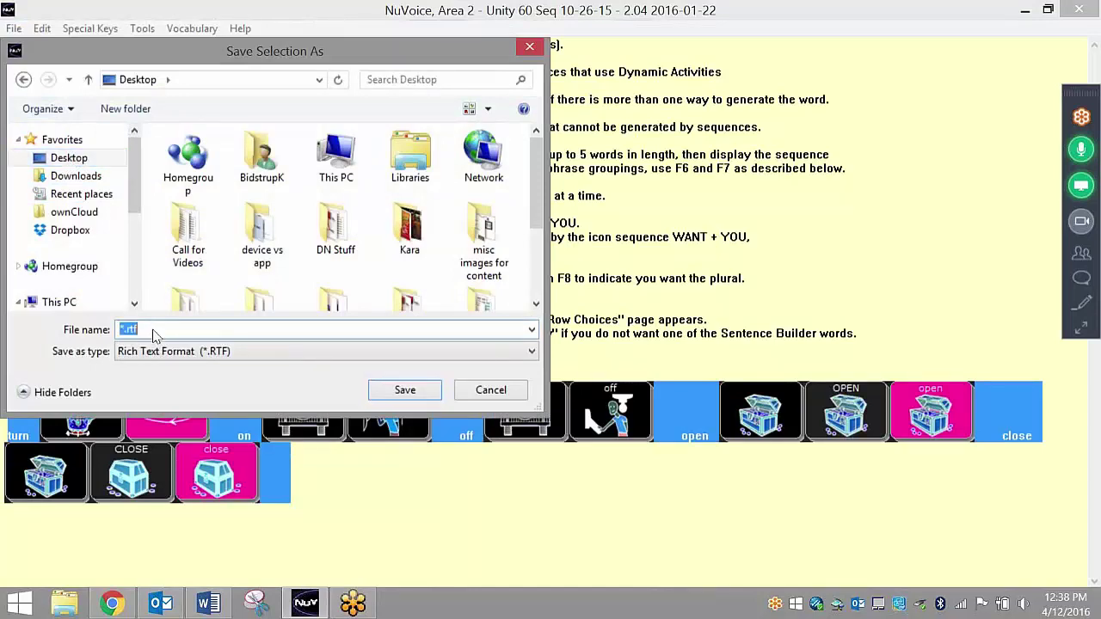
pyautogui.write('test')
pyautogui.click(397, 392)
pyautogui.click(399, 392)
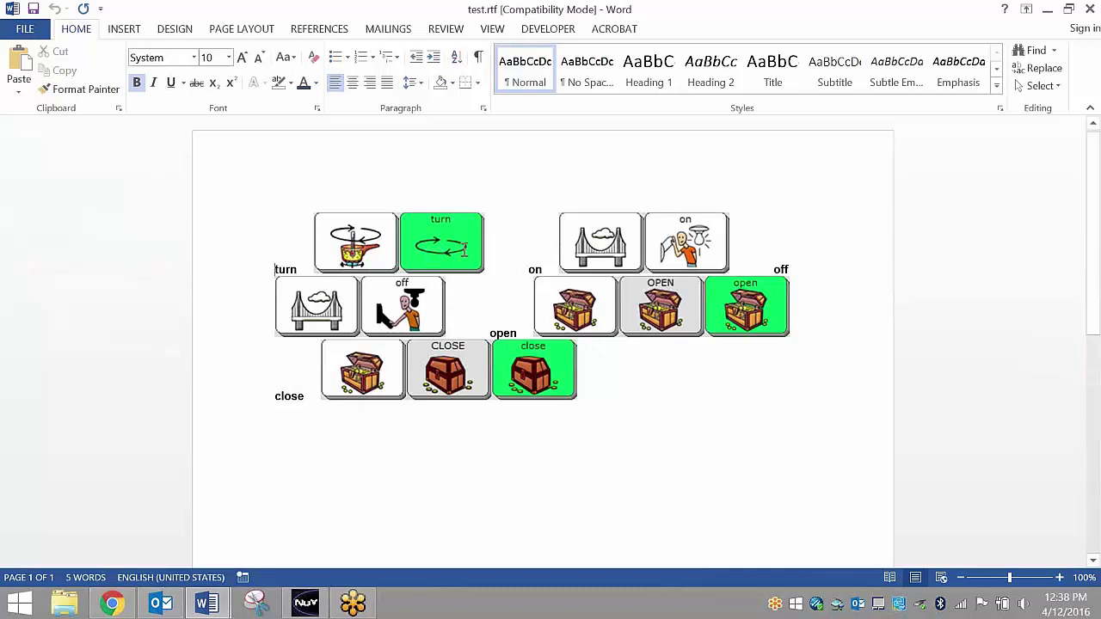
# Step: Join the turn and on sequences and start a new line for off
pyautogui.click(498, 254)
pyautogui.press('Delete')
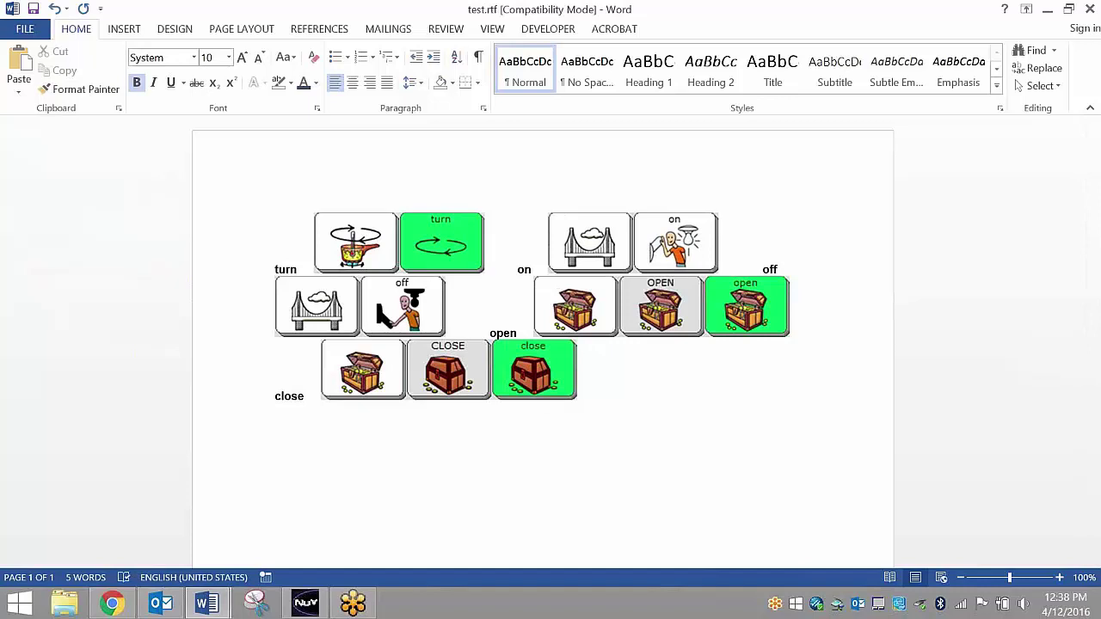
pyautogui.click(721, 258)
pyautogui.press('Return')
pyautogui.press('Return')
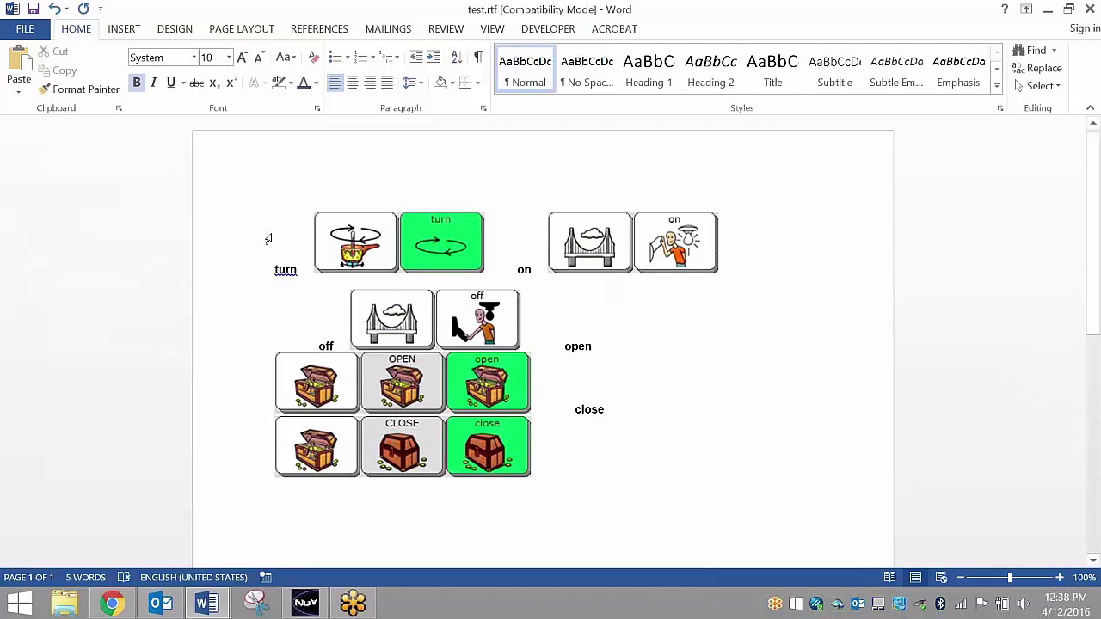
# Step: Copy the turn label and icons and paste them in front of off
pyautogui.click(400, 232)
pyautogui.hotkey('shift', 'Home')
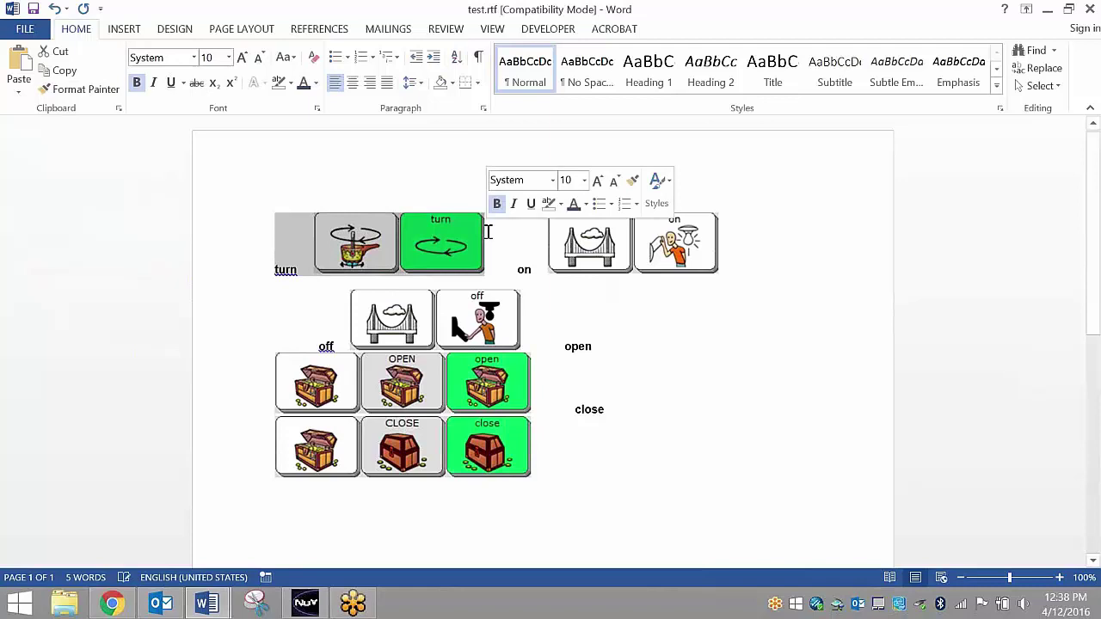
pyautogui.hotkey('ctrl', 'c')
pyautogui.click(275, 312)
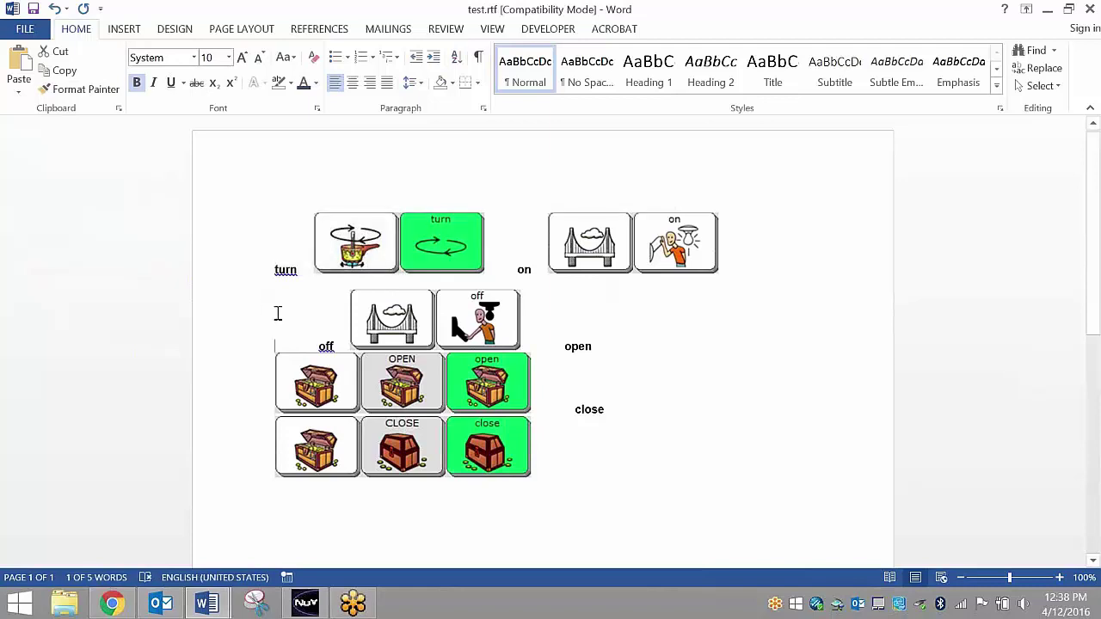
pyautogui.hotkey('ctrl', 'v')
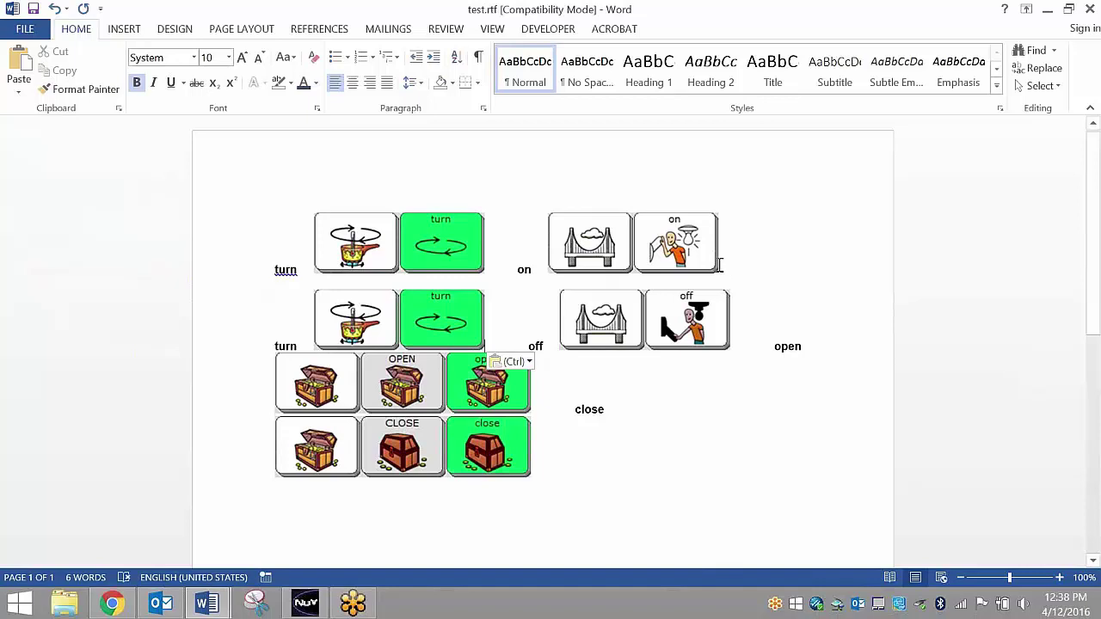
# Step: Add a blank line between the turn on and turn off rows and tidy spacing
pyautogui.click(719, 265)
pyautogui.press('Return')
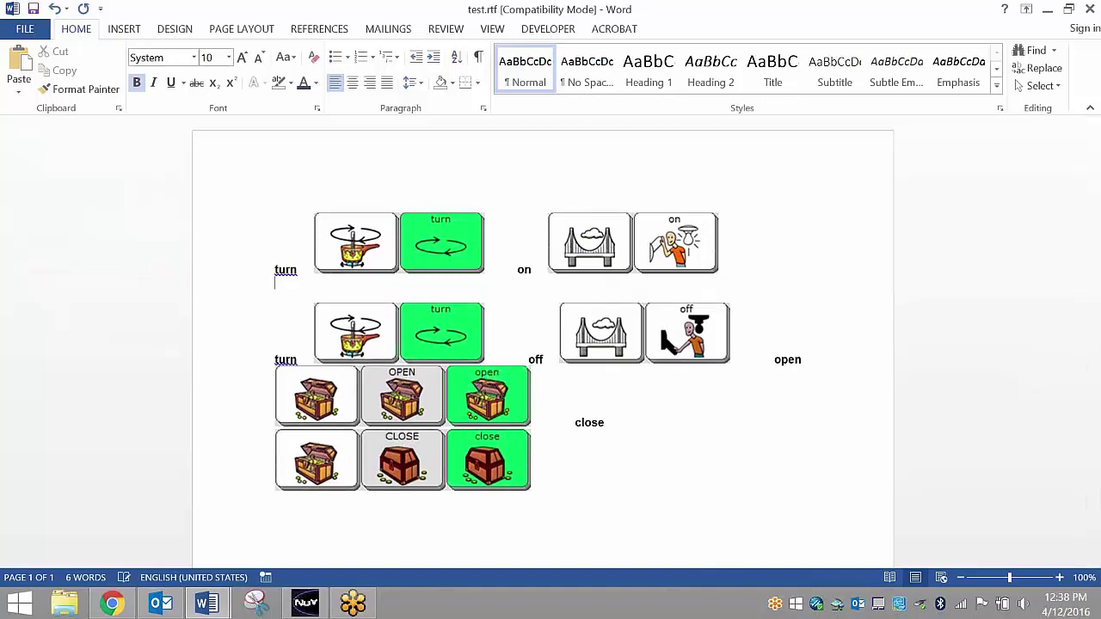
pyautogui.click(530, 355)
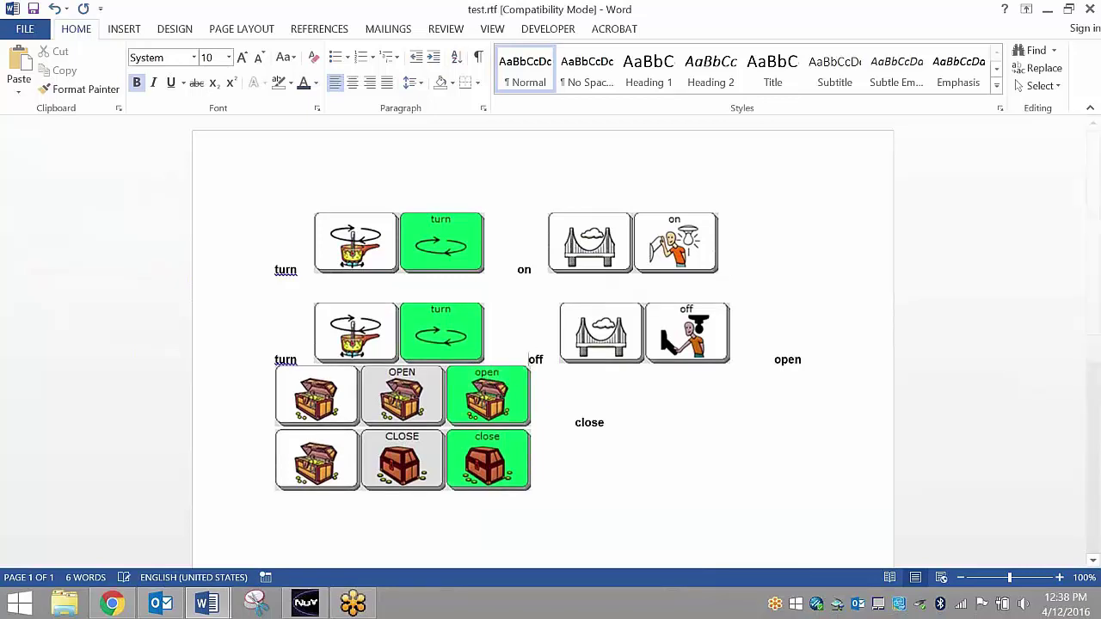
pyautogui.press('BackSpace')
pyautogui.press('BackSpace')
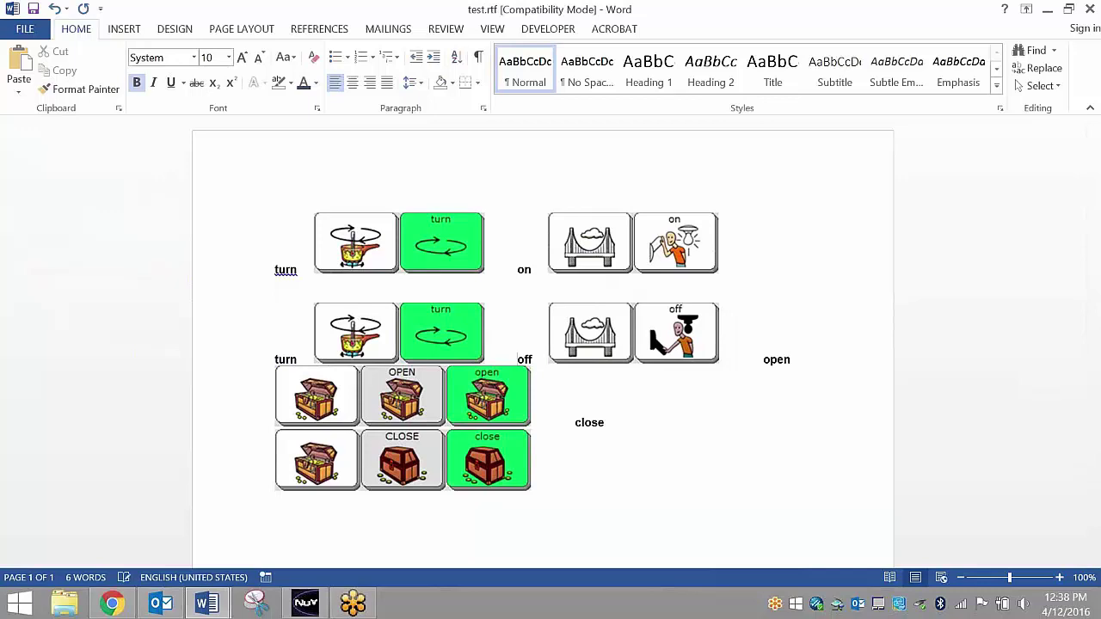
# Step: Move open and close onto their own lines, removing extra spaces before each
pyautogui.click(721, 359)
pyautogui.press('Return')
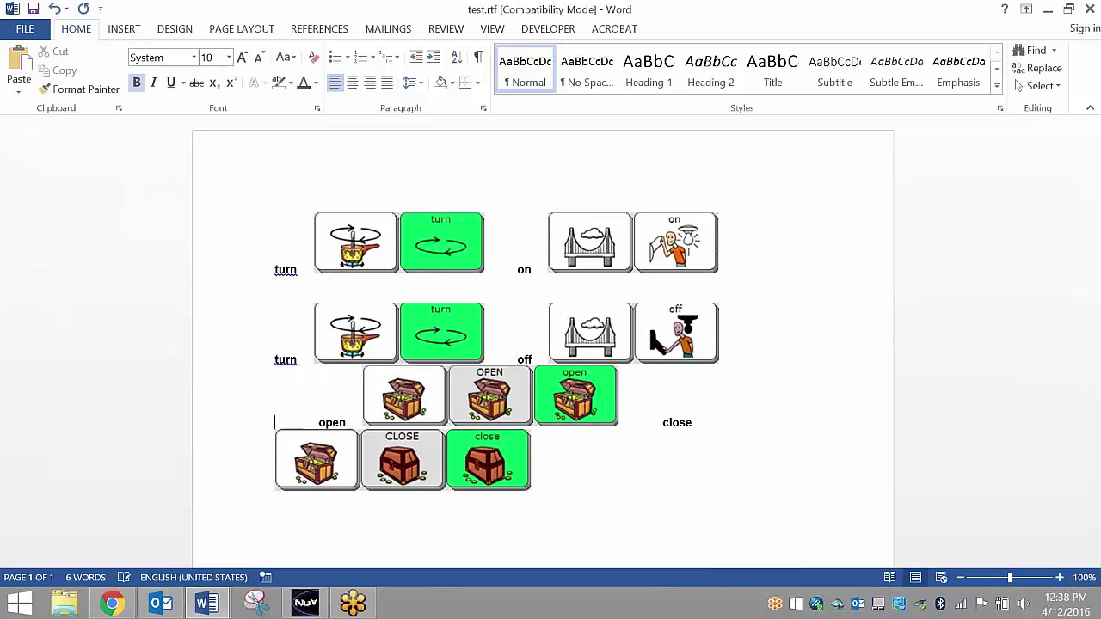
pyautogui.press('Return')
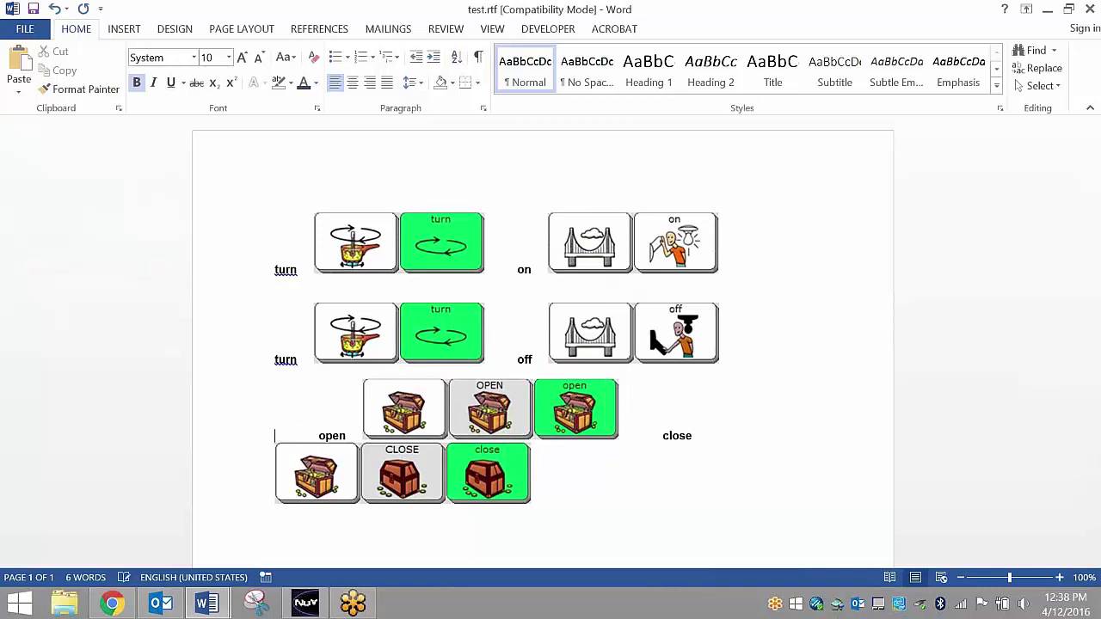
pyautogui.press('Delete')
pyautogui.press('Delete')
pyautogui.press('Delete')
pyautogui.press('Delete')
pyautogui.press('Delete')
pyautogui.press('Delete')
pyautogui.press('Delete')
pyautogui.press('Delete')
pyautogui.press('Delete')
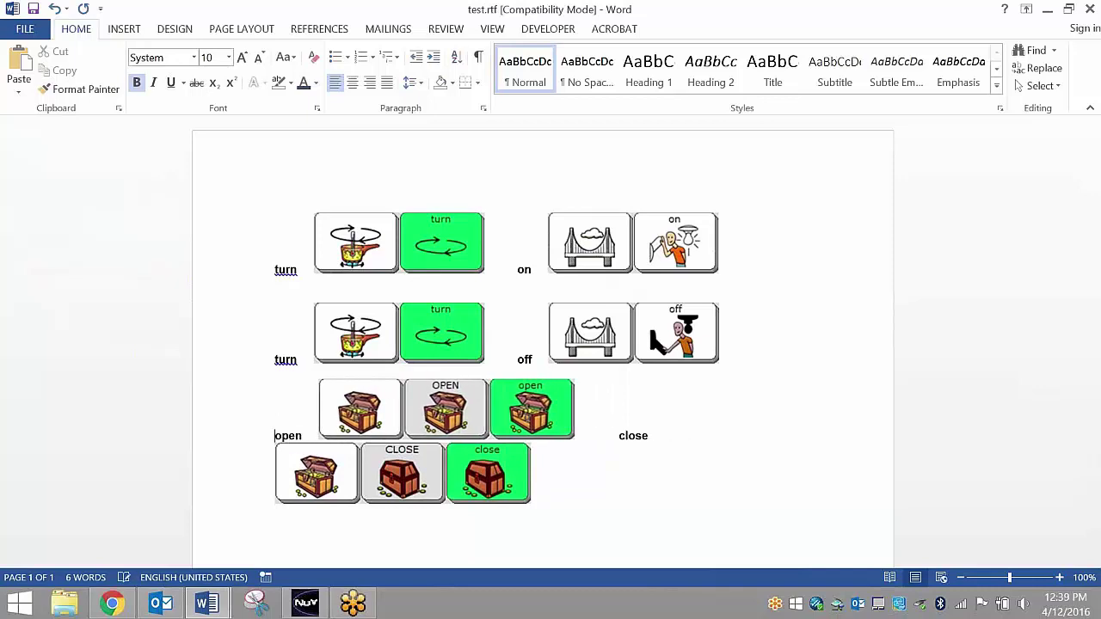
pyautogui.click(576, 436)
pyautogui.press('Return')
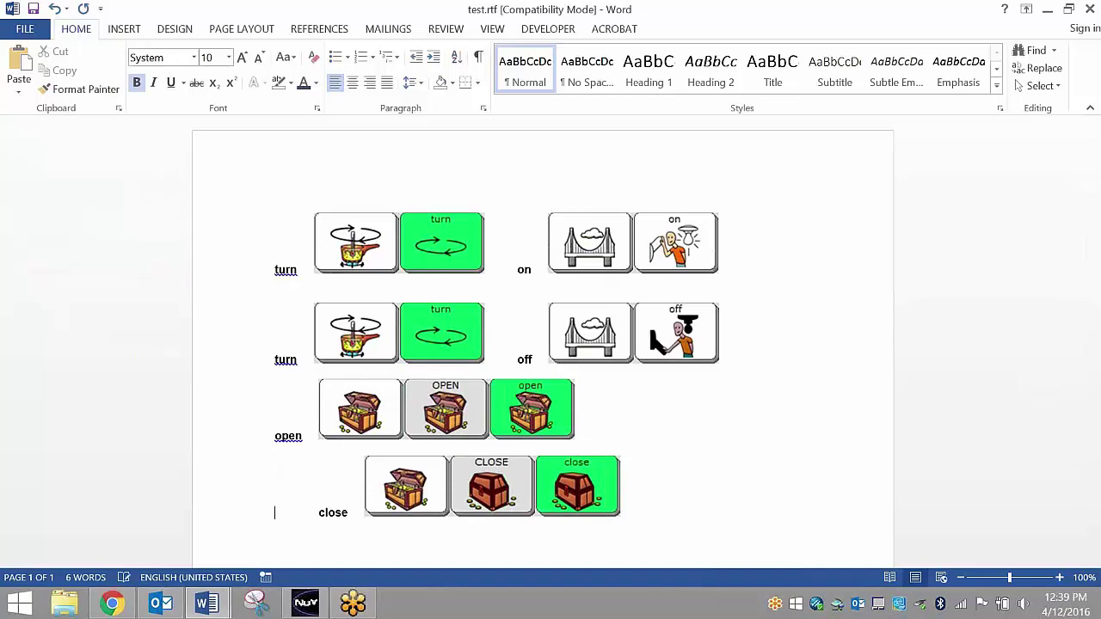
pyautogui.press('Delete')
pyautogui.press('Delete')
pyautogui.press('Delete')
pyautogui.press('Delete')
pyautogui.press('Delete')
pyautogui.press('Delete')
pyautogui.press('Delete')
pyautogui.press('Delete')
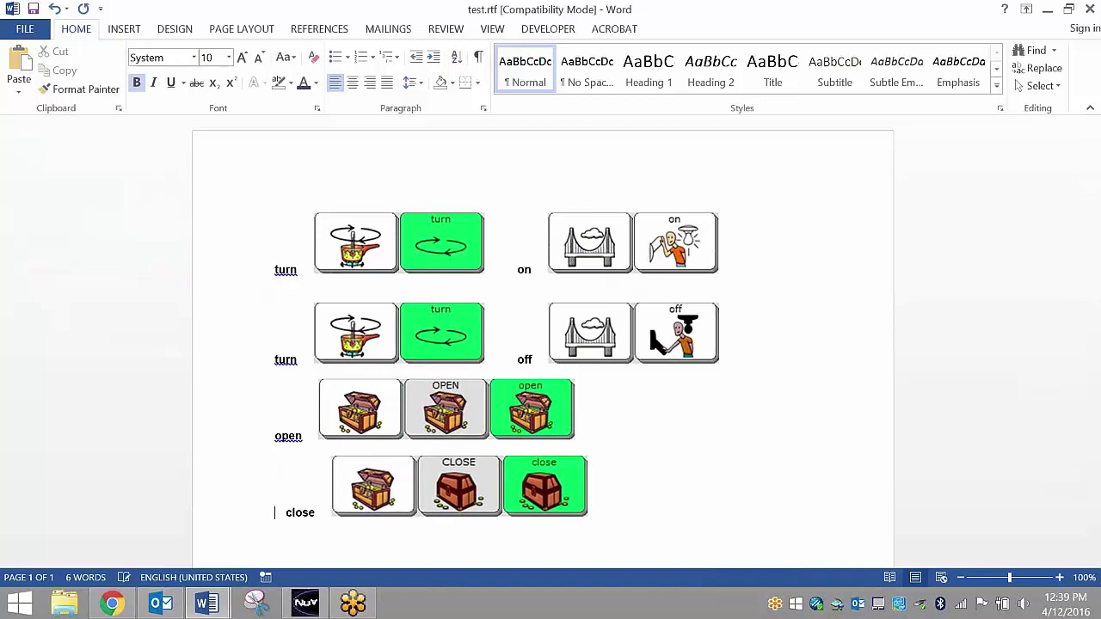
pyautogui.press('Delete')
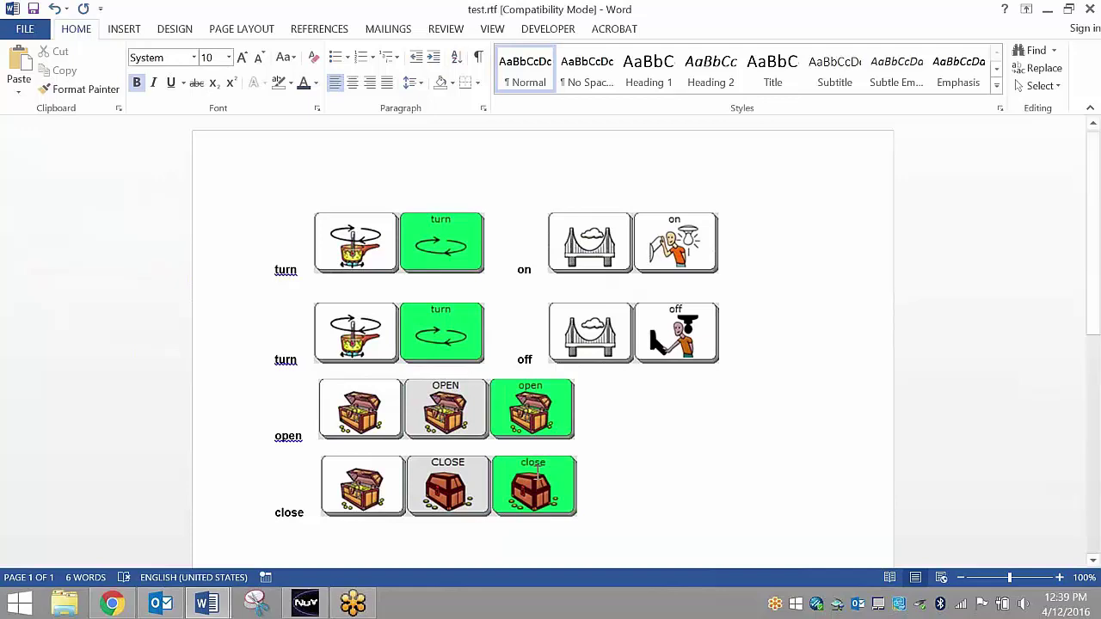
# Step: Switch back to NuVoice and return from Write with Icons to the emulator keyboard
pyautogui.click(305, 604)
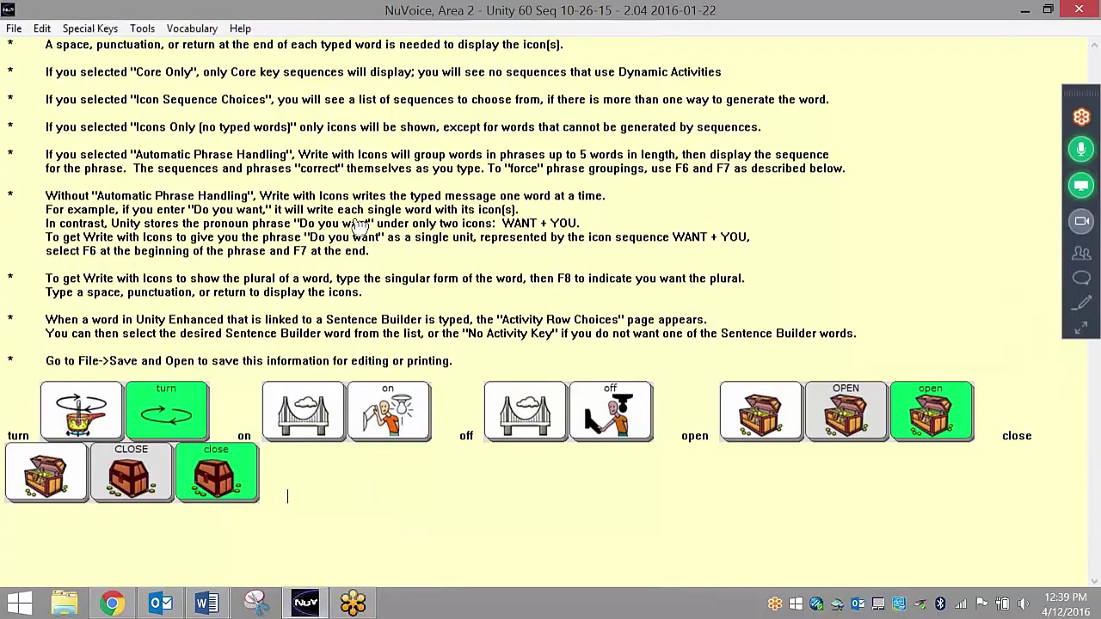
pyautogui.click(208, 33)
pyautogui.click(211, 48)
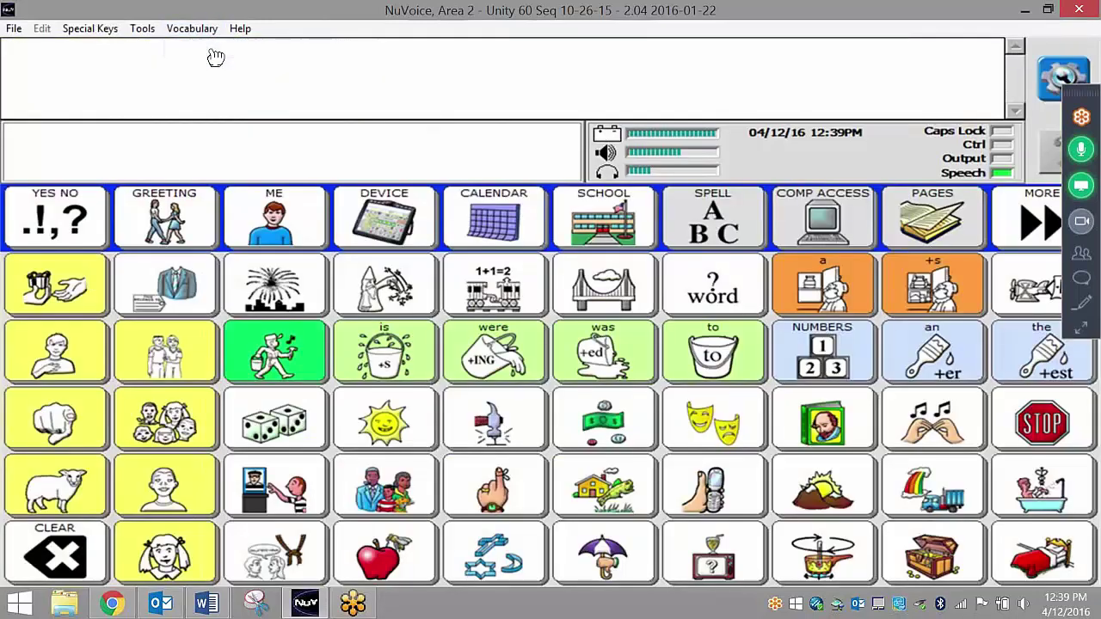